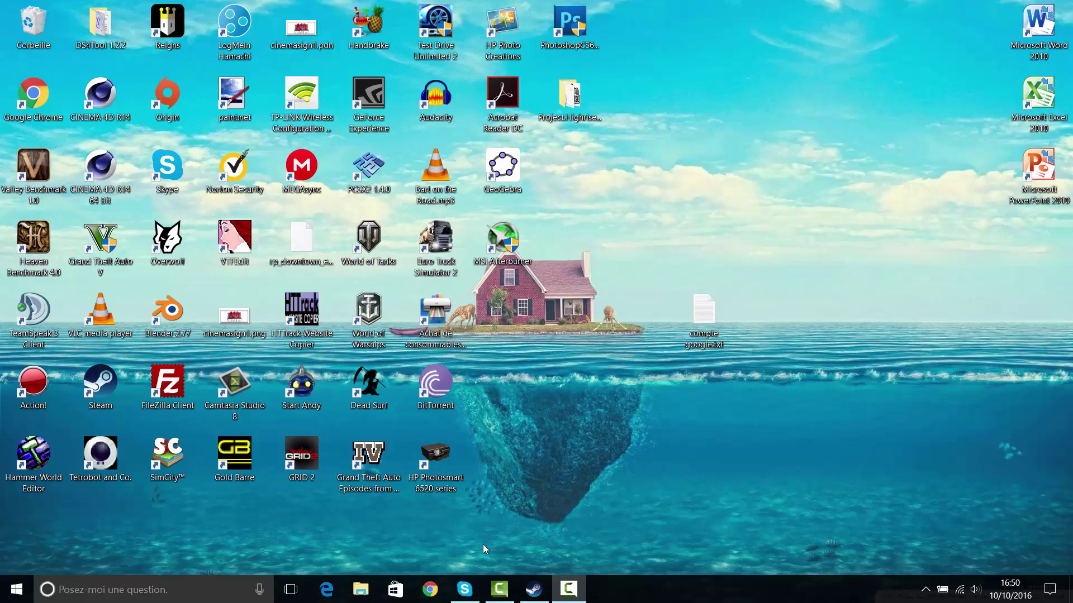
# Search the web for handbrake in Chrome, open the HandBrake website's home page and minimize the browser.
pyautogui.click(388, 28)
pyautogui.click(430, 589)
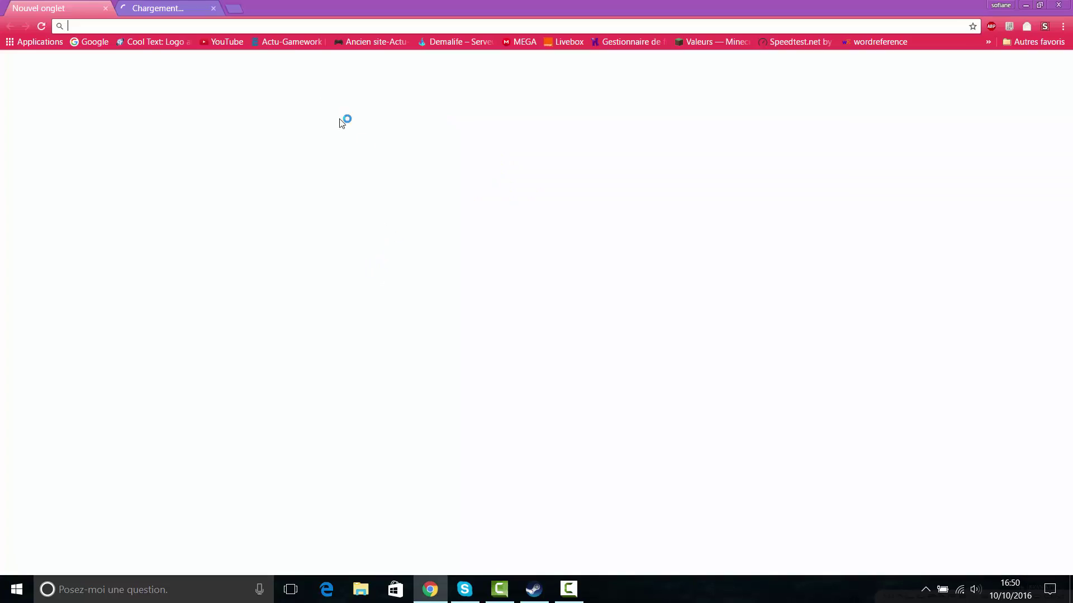
pyautogui.write('han')
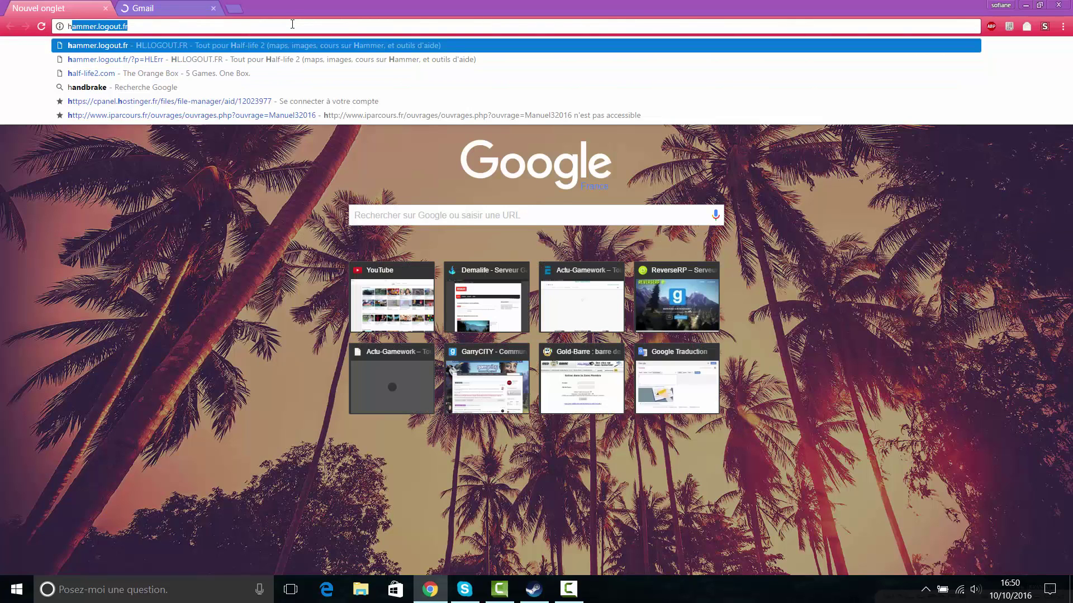
pyautogui.write('dbrake')
pyautogui.press('Return')
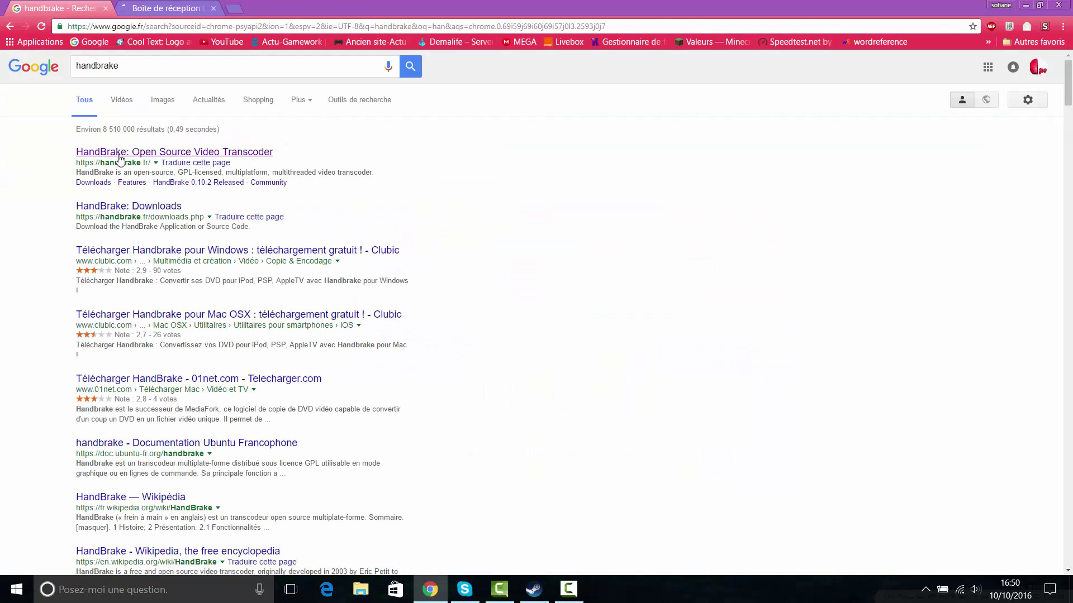
pyautogui.click(117, 152)
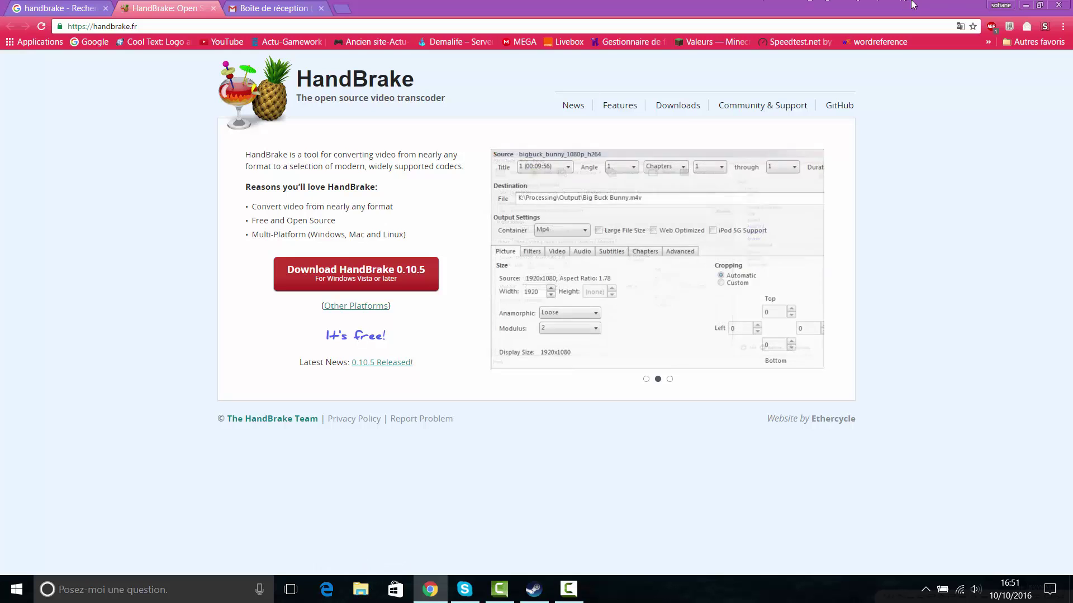
pyautogui.click(1026, 5)
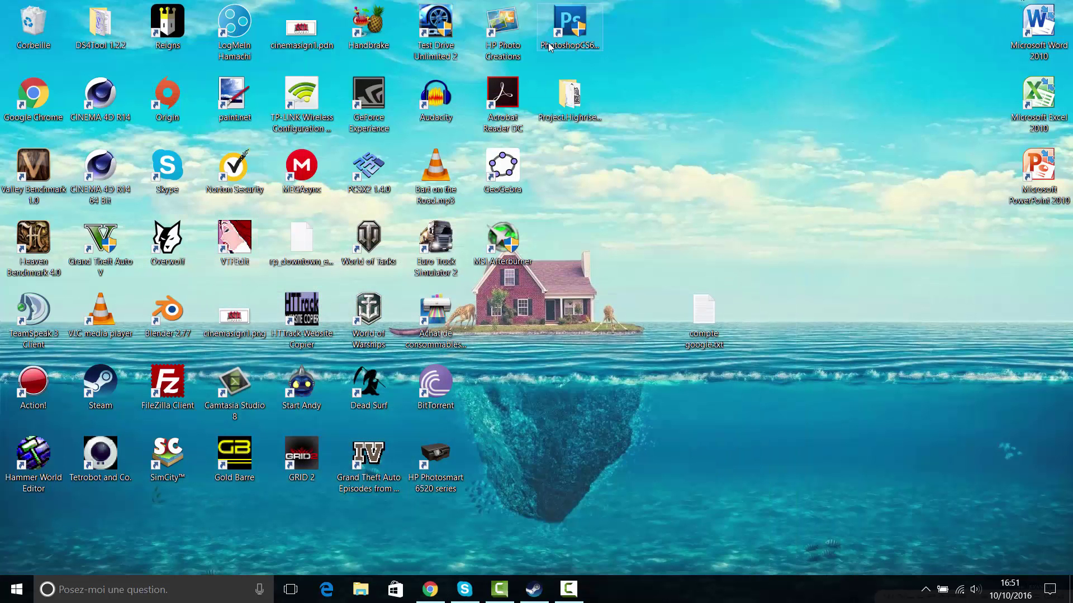
# Launch HandBrake and load the single video file BeamNG.drive 10.07.2016 - 17.52.10.02.mp4 from the BeamNG.drive folder in Vidéos as the source.
pyautogui.doubleClick(363, 25)
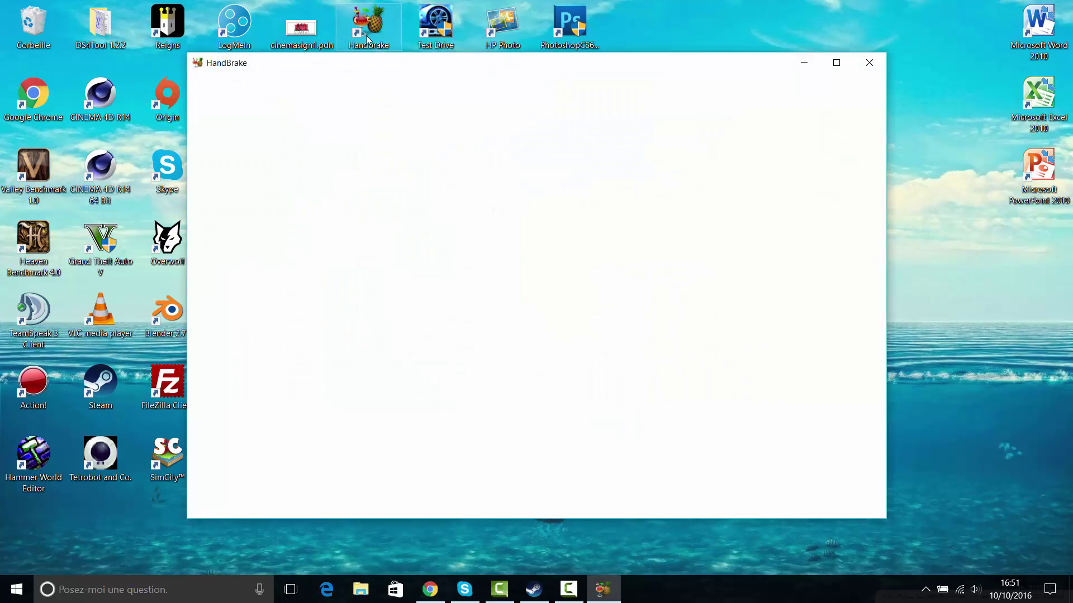
pyautogui.click(223, 105)
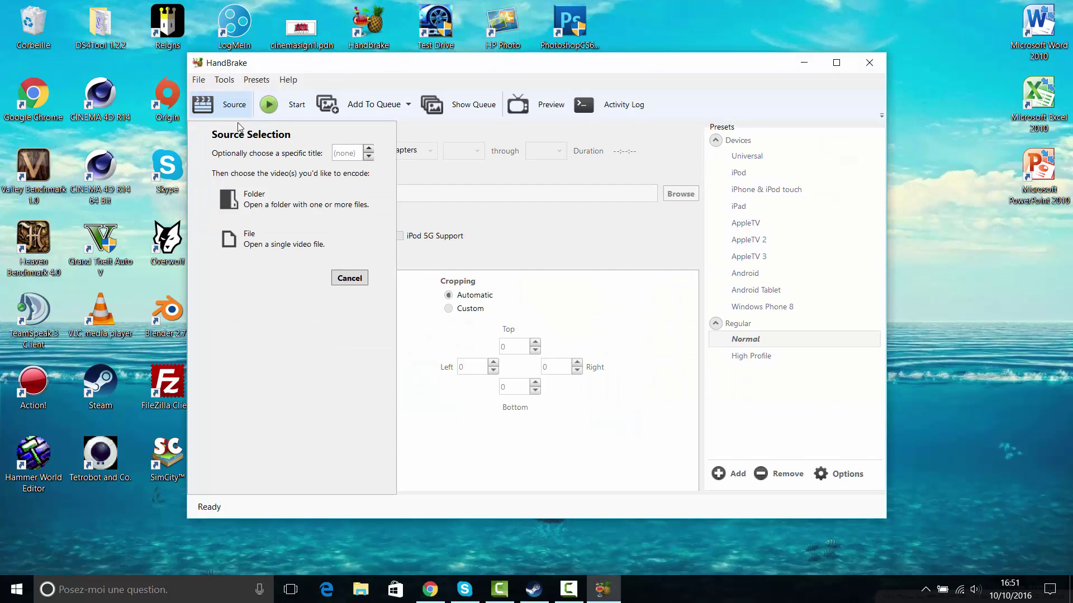
pyautogui.click(232, 105)
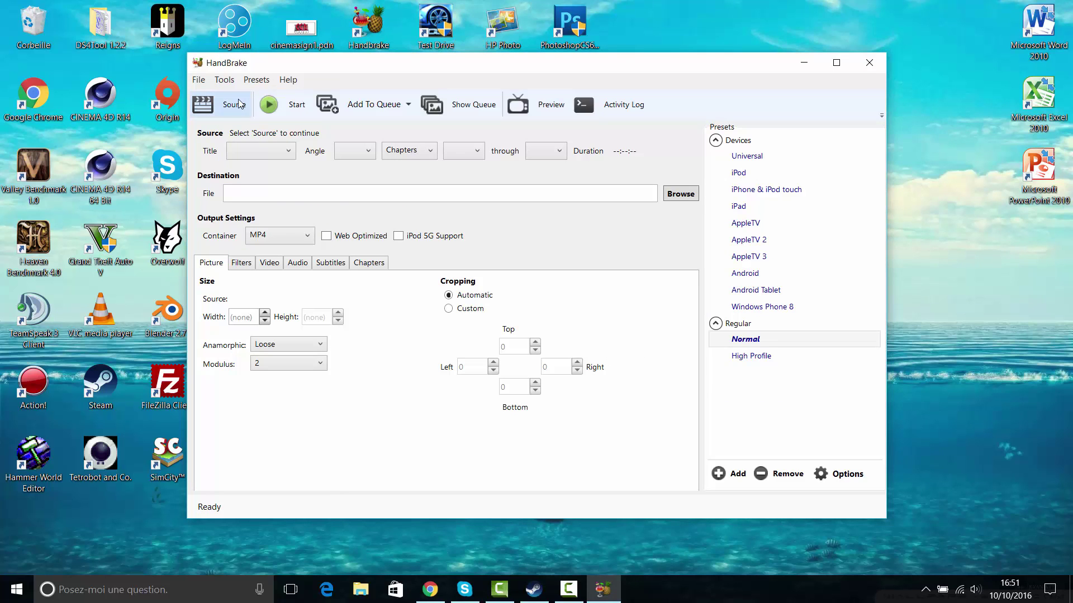
pyautogui.click(206, 105)
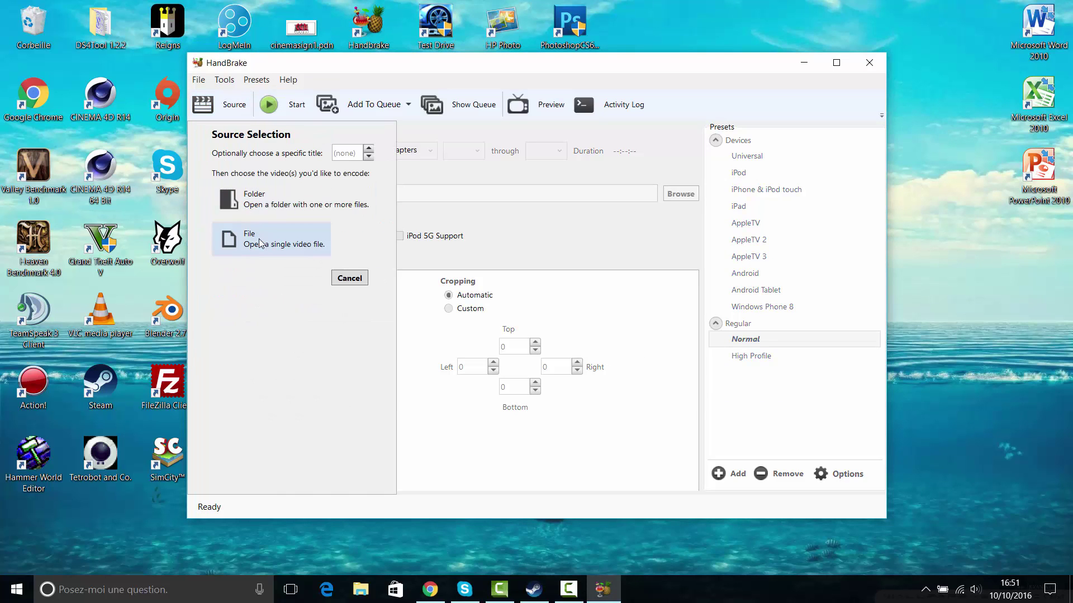
pyautogui.click(259, 241)
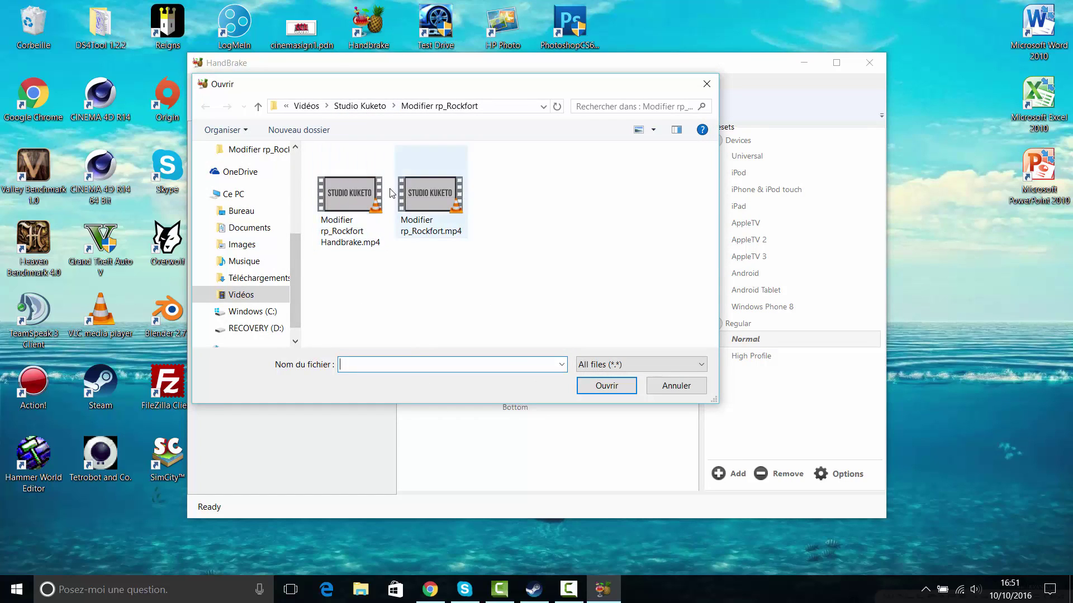
pyautogui.click(370, 106)
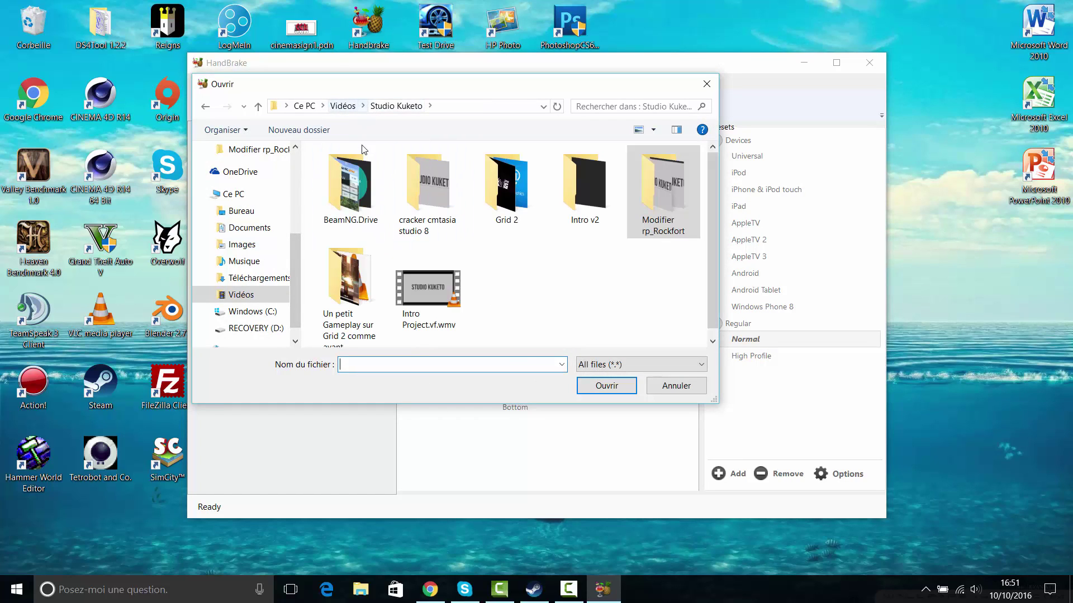
pyautogui.click(343, 106)
pyautogui.scroll(2, 367, 197)
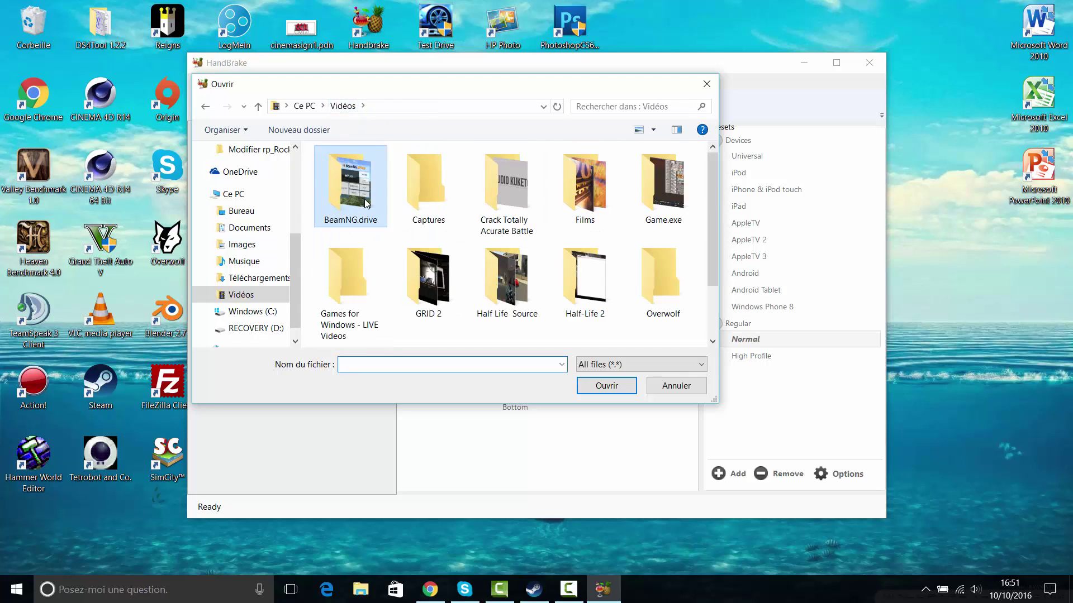
pyautogui.doubleClick(367, 198)
pyautogui.doubleClick(366, 202)
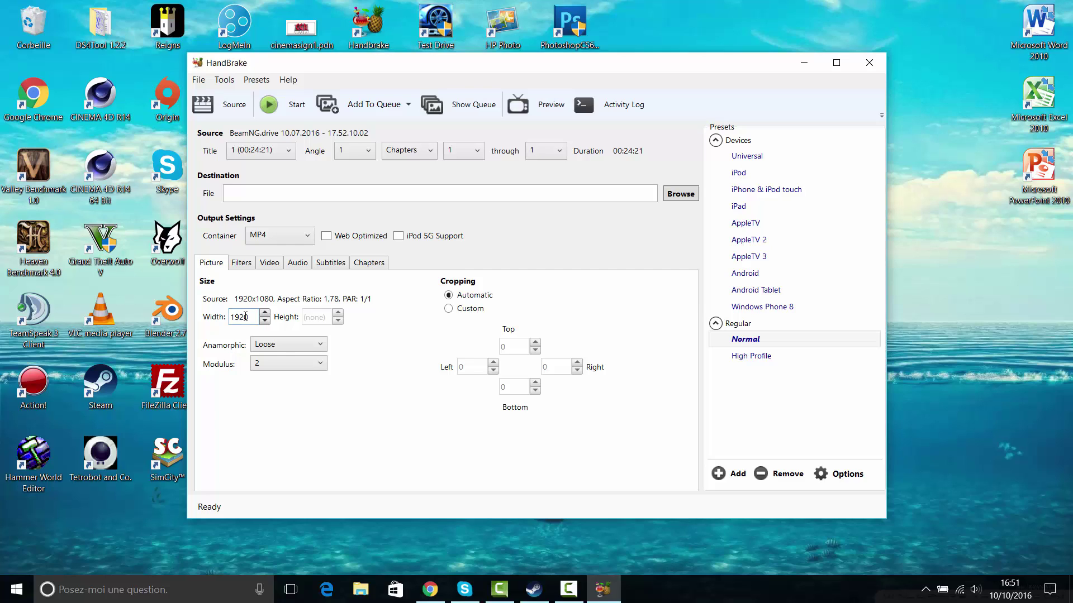
# Set the anamorphic option of the output picture size to None.
pyautogui.moveTo(249, 315); pyautogui.dragTo(244, 315)
pyautogui.click(279, 348)
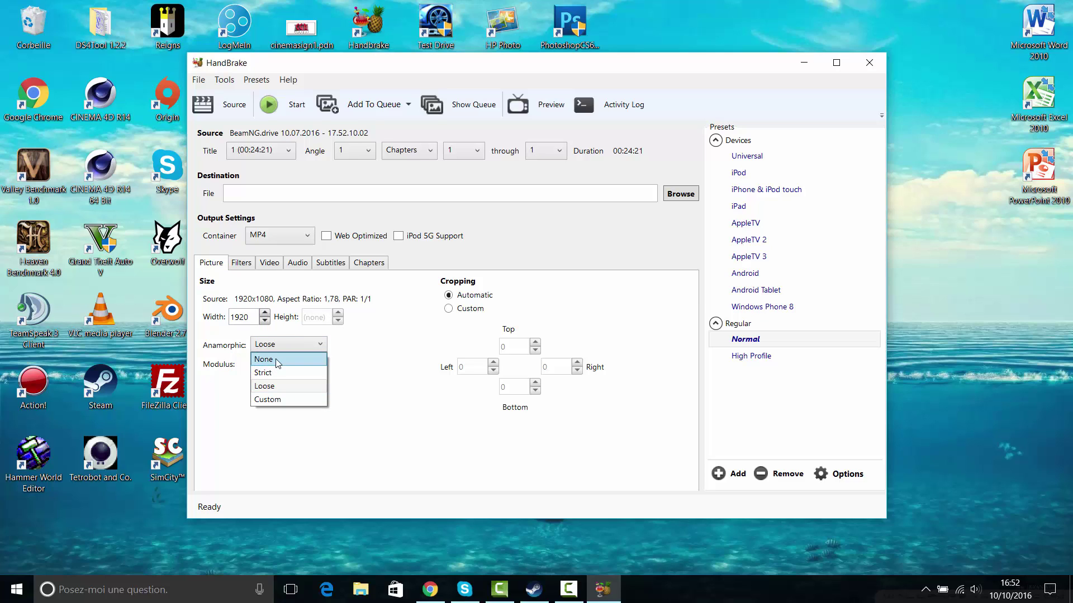
pyautogui.click(275, 359)
pyautogui.click(329, 315)
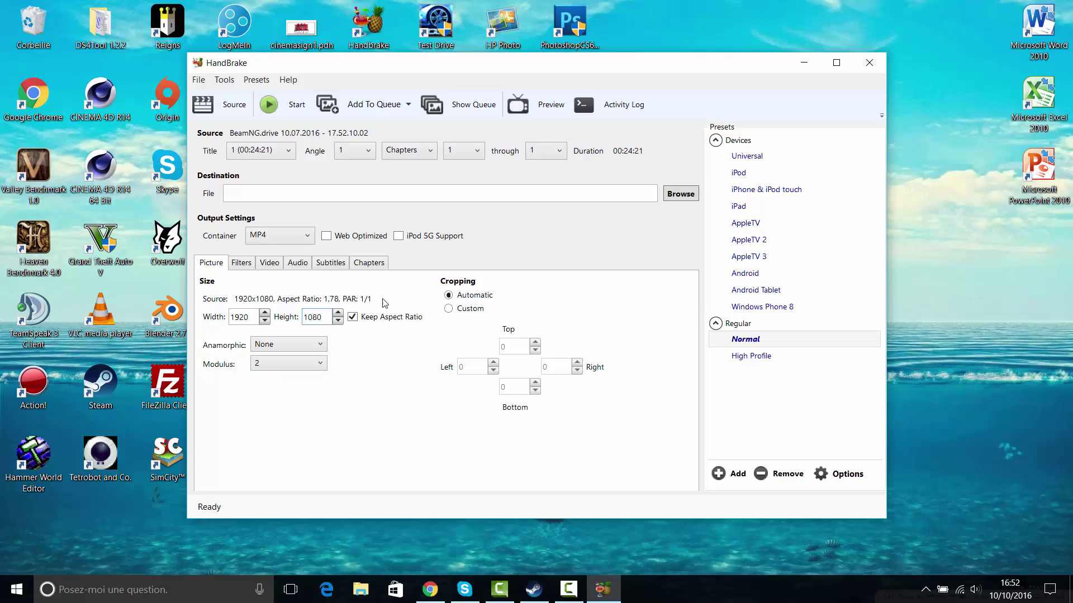
# Examine the filter settings and the available video codec and framerate options, keeping H.264 (x264) and Same as source.
pyautogui.click(239, 266)
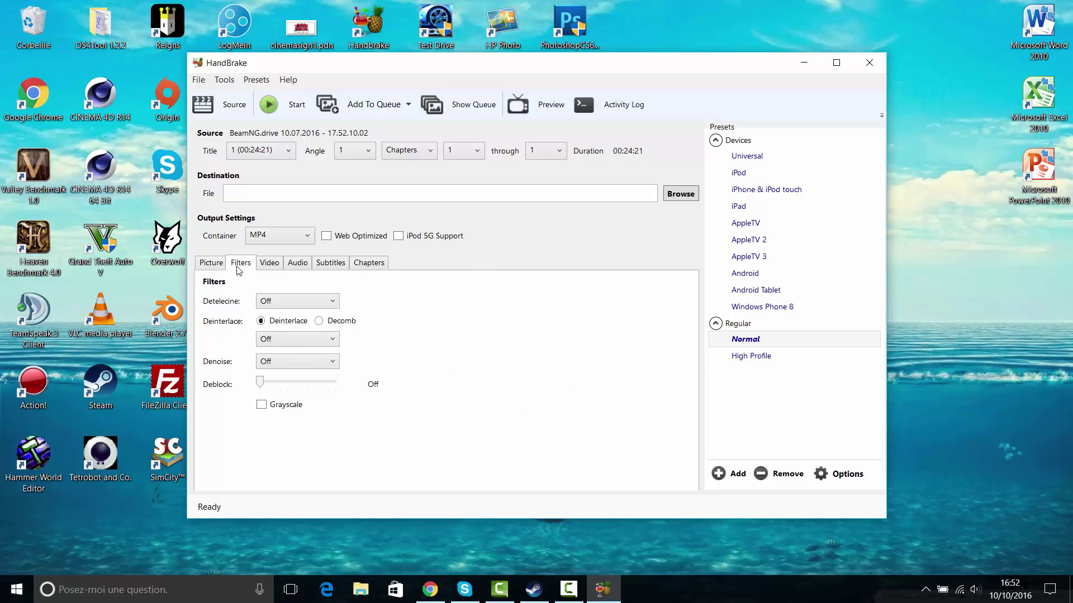
pyautogui.click(275, 270)
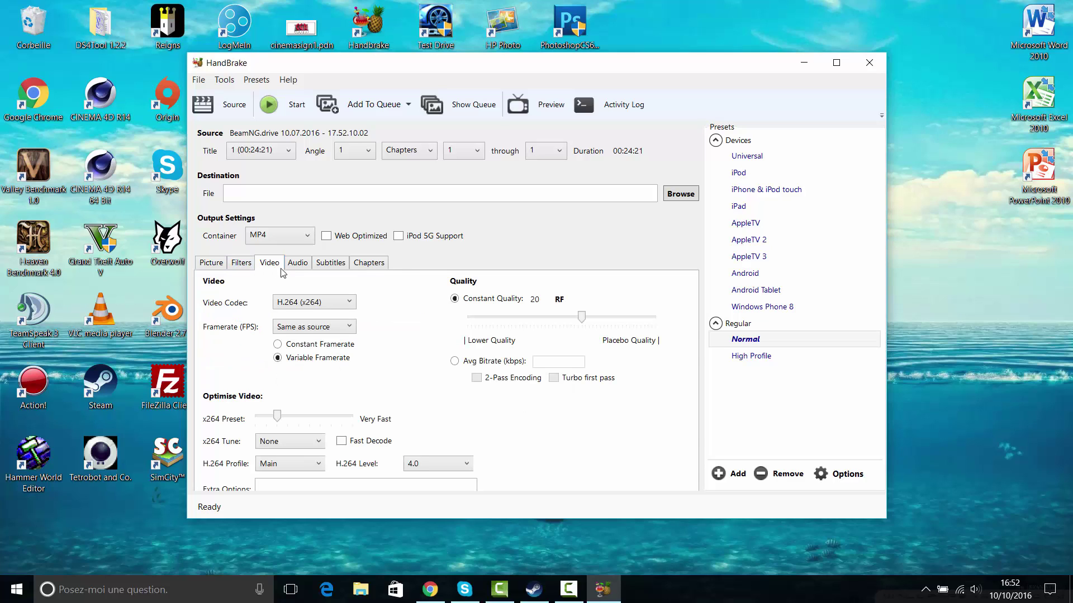
pyautogui.click(301, 305)
pyautogui.click(301, 305)
pyautogui.click(301, 305)
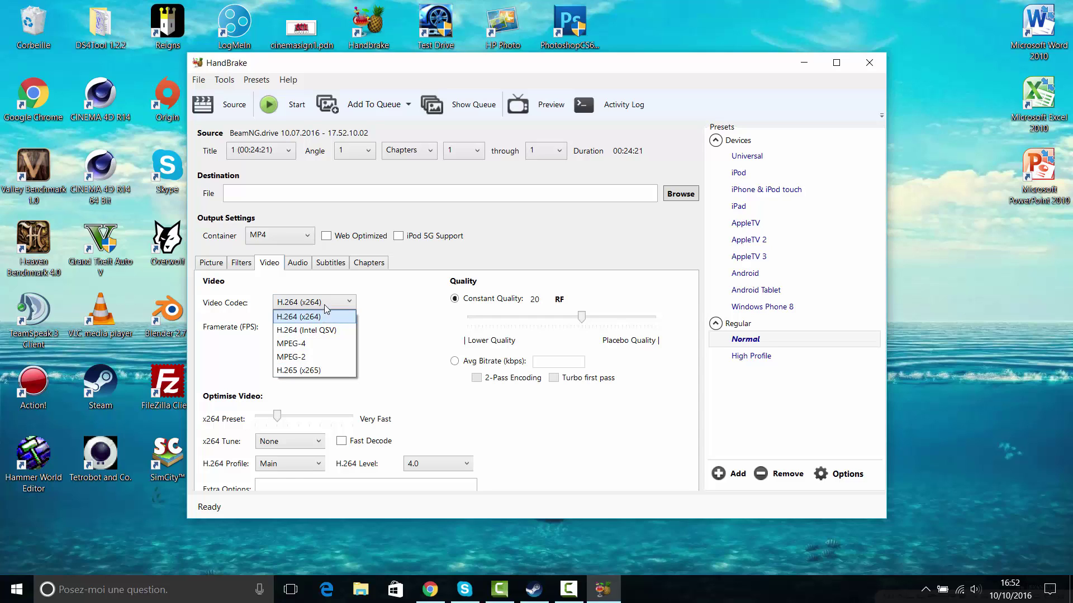
pyautogui.click(308, 308)
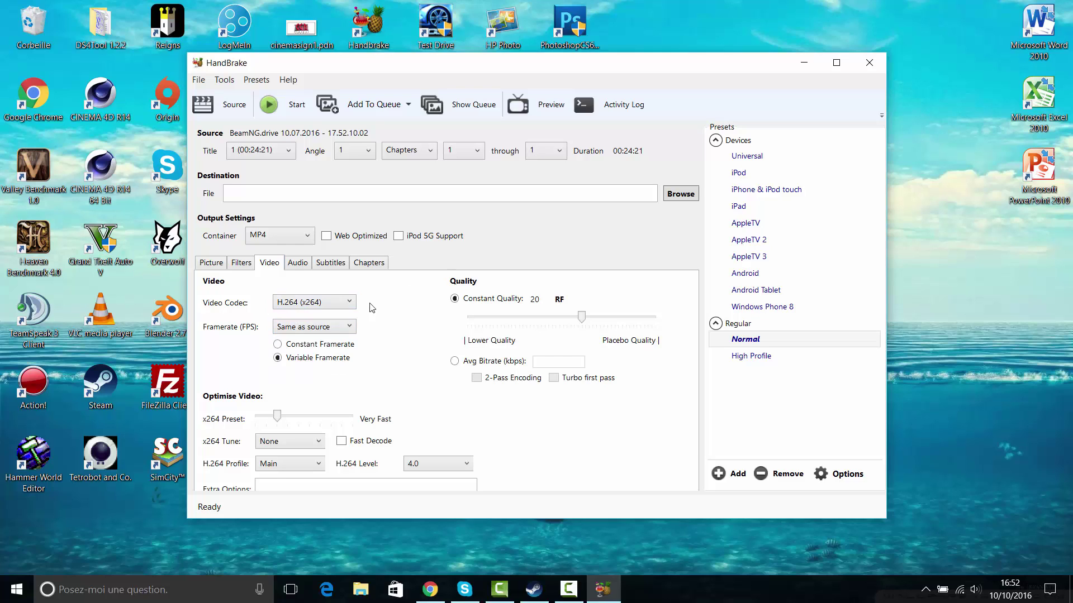
pyautogui.click(322, 330)
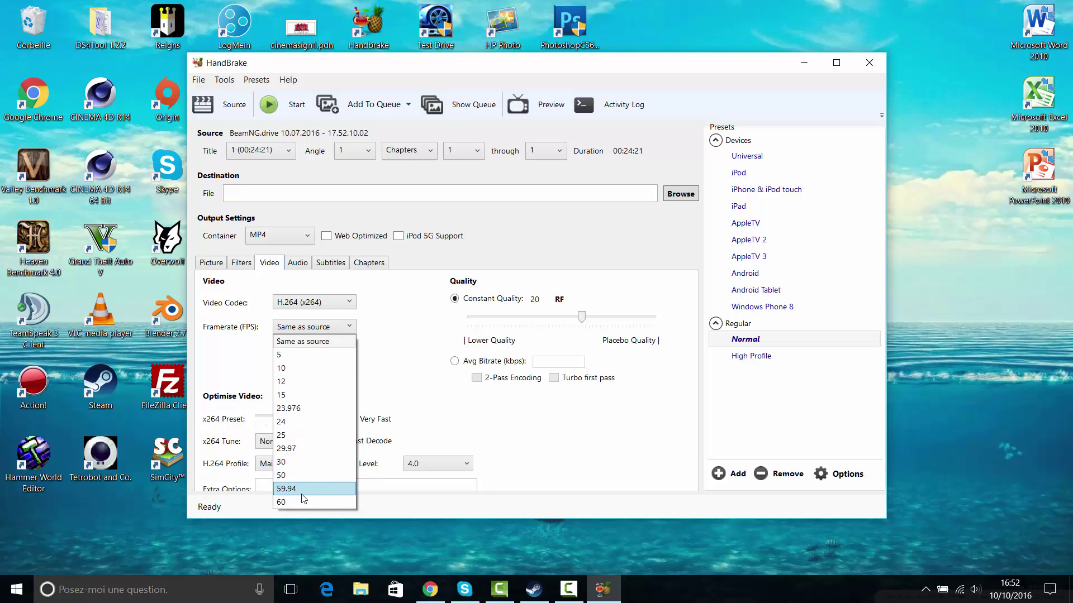
pyautogui.click(329, 325)
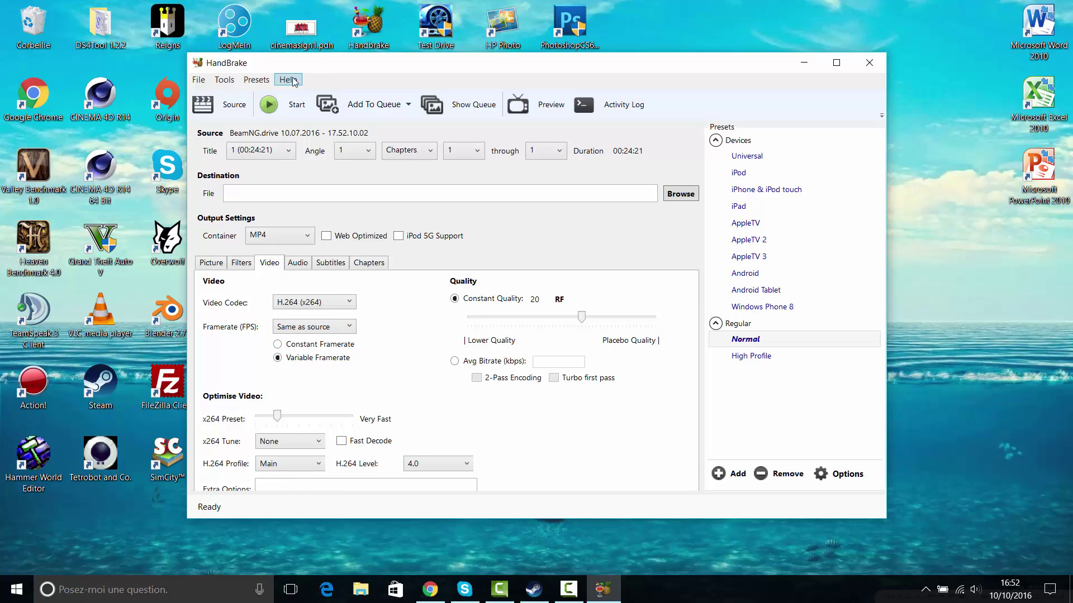
# Try the video's constant quality at RF 0 and return it to RF 20.
pyautogui.moveTo(283, 417)
pyautogui.moveTo(582, 318); pyautogui.dragTo(659, 315)
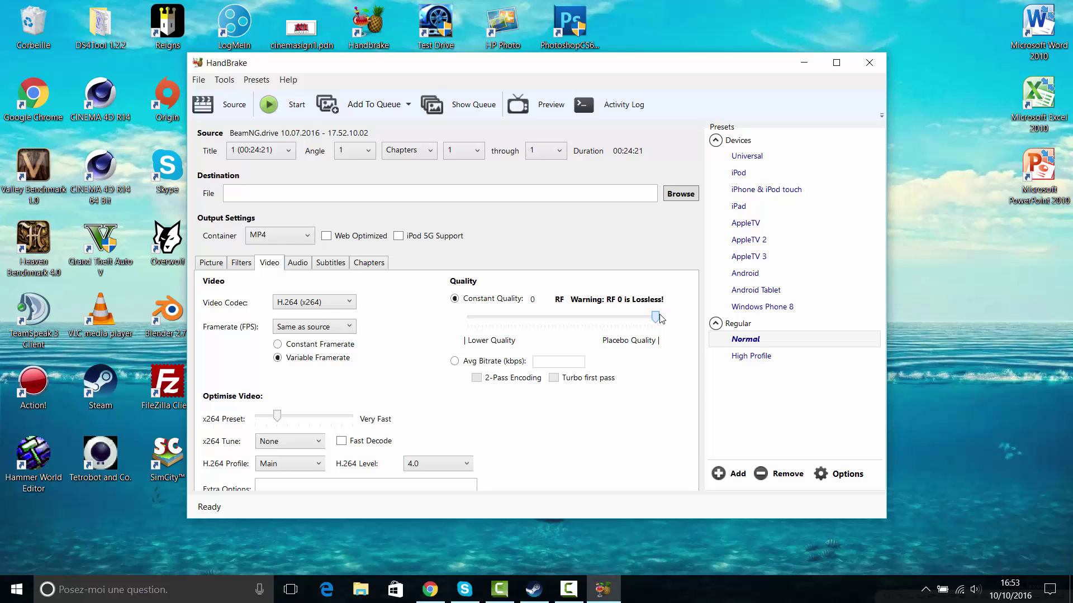
pyautogui.moveTo(658, 318); pyautogui.dragTo(584, 320)
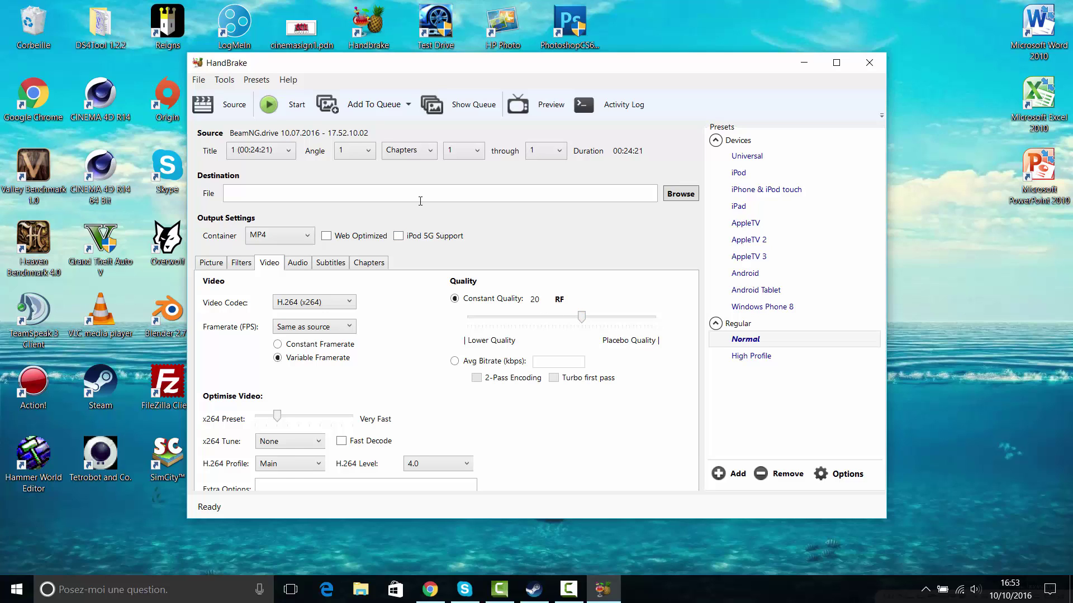
# Examine the audio, subtitle and chapter settings and return to the picture settings.
pyautogui.click(297, 264)
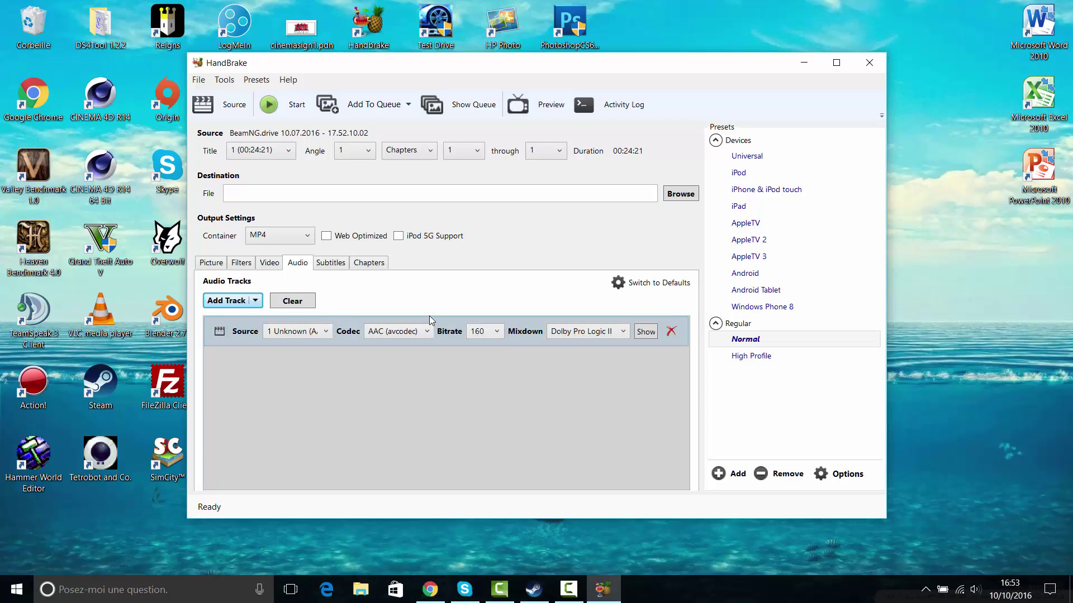
pyautogui.click(335, 267)
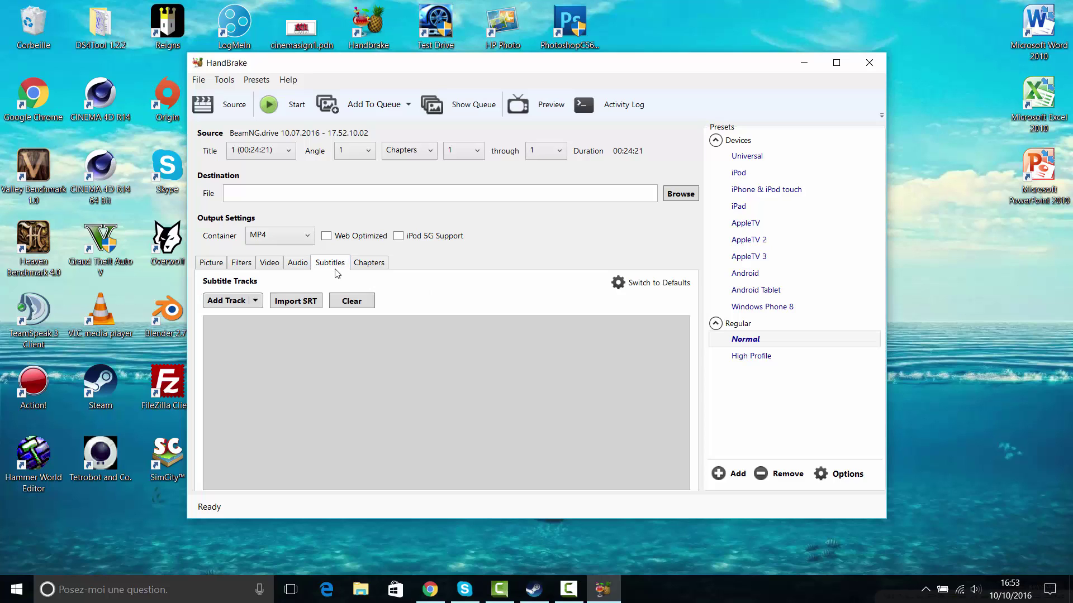
pyautogui.click(358, 266)
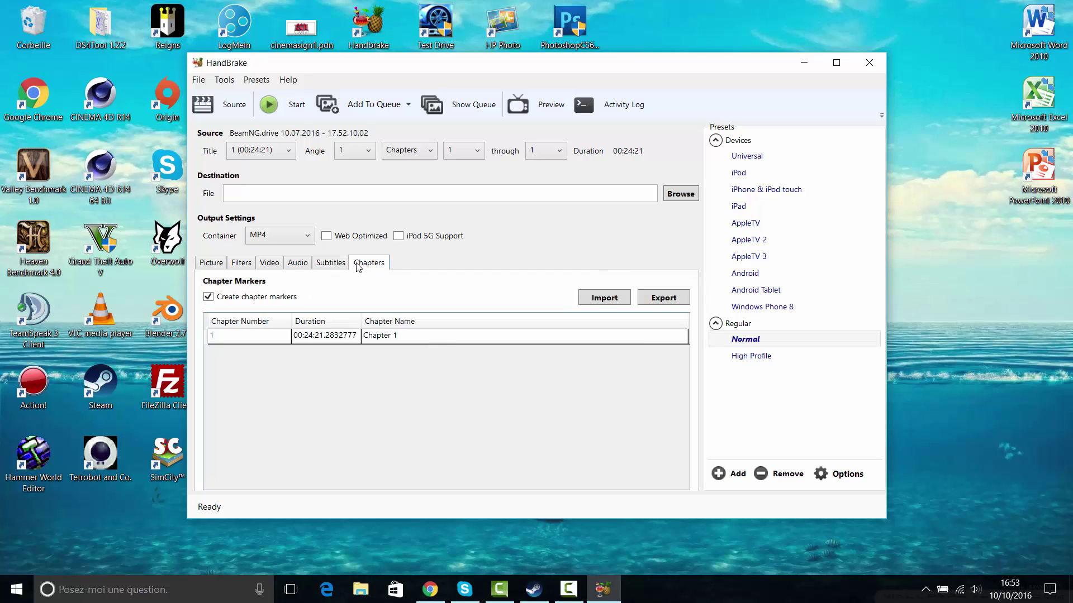
pyautogui.click(202, 266)
# Set the destination file to BeamNG.drive 10.07.2016 - 17.52.10.02 handbrake in the BeamNG.drive folder and start the encode.
pyautogui.click(674, 192)
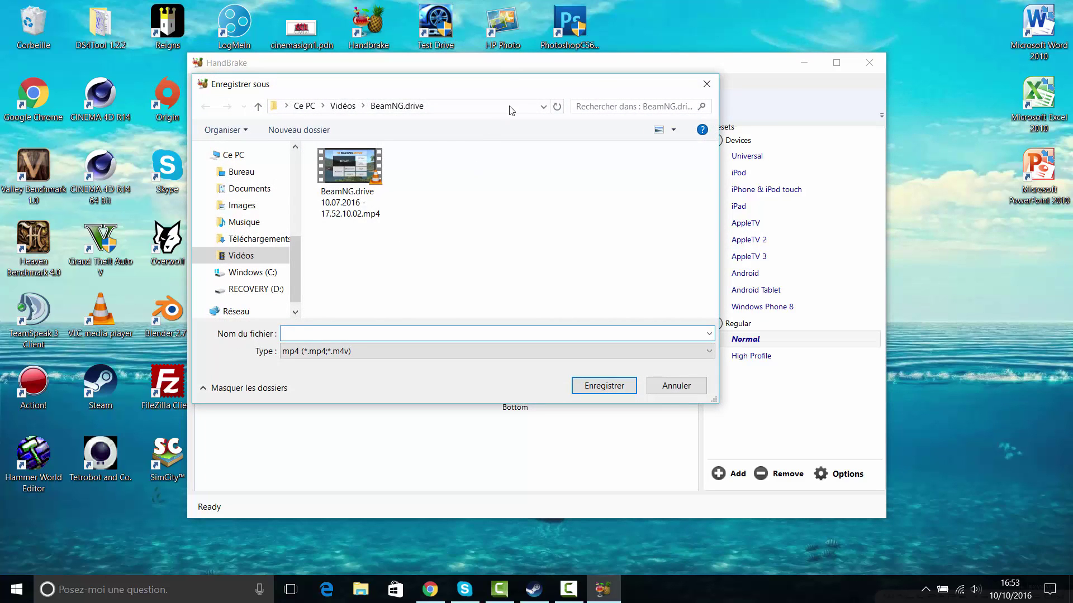
pyautogui.moveTo(542, 84); pyautogui.dragTo(619, 191)
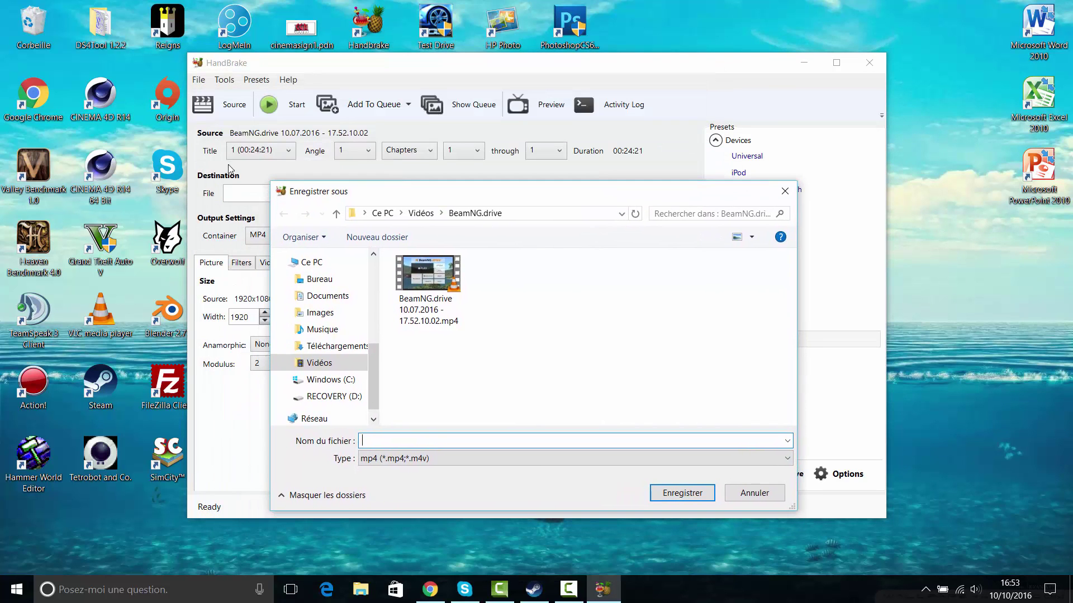
pyautogui.click(428, 277)
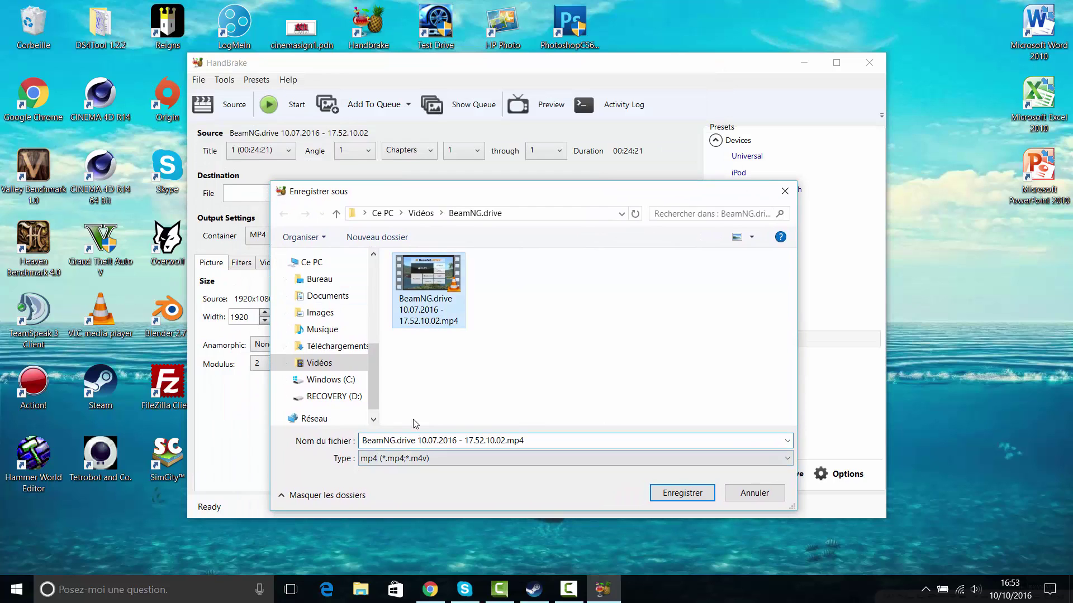
pyautogui.click(515, 443)
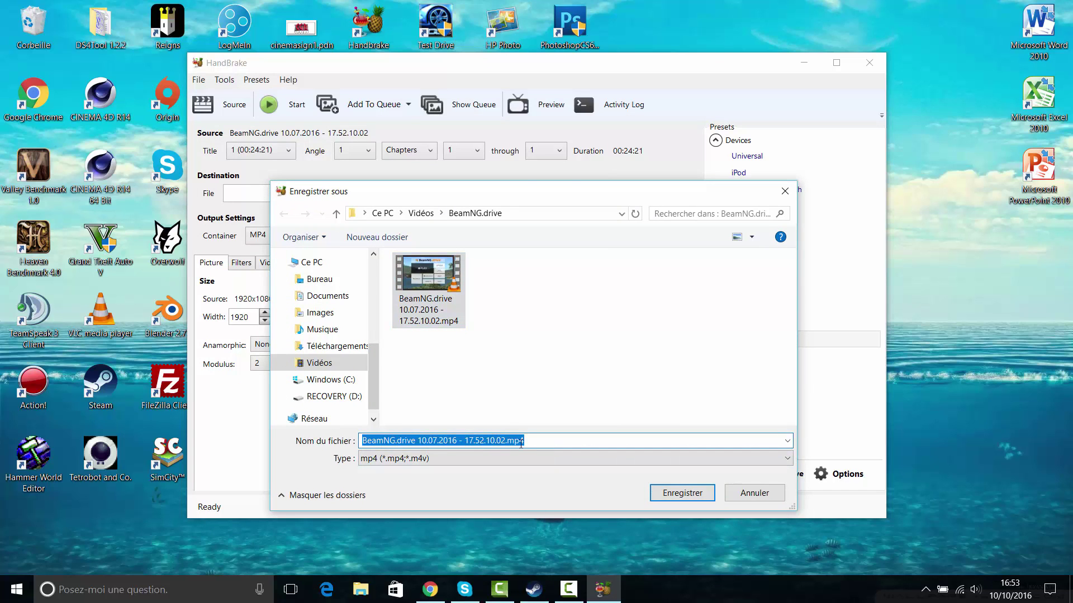
pyautogui.click(511, 441)
pyautogui.hotkey('shift', 'End')
pyautogui.press('Delete')
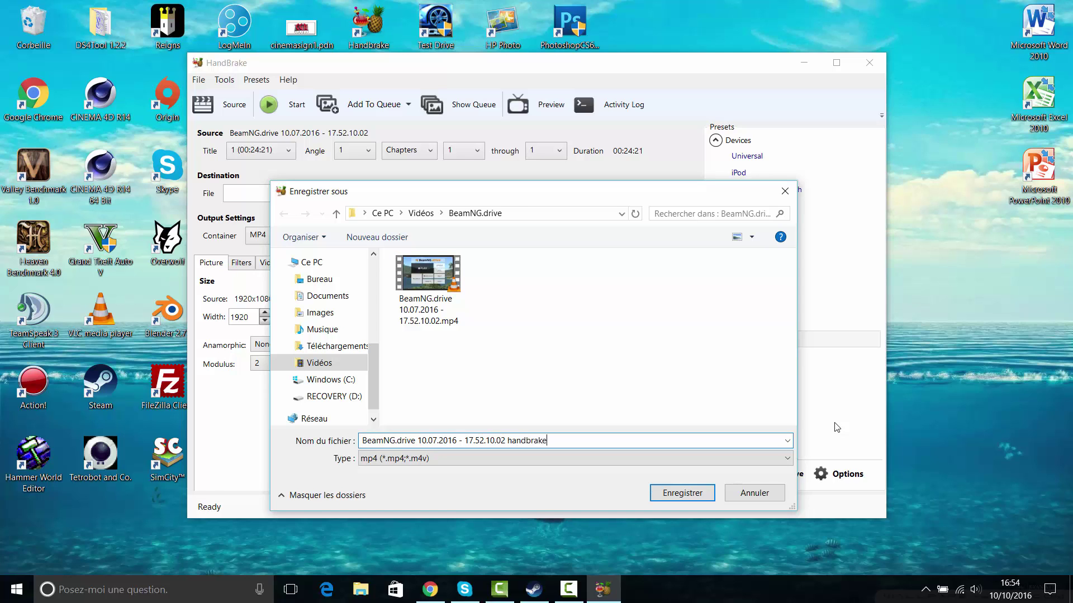
pyautogui.click(698, 494)
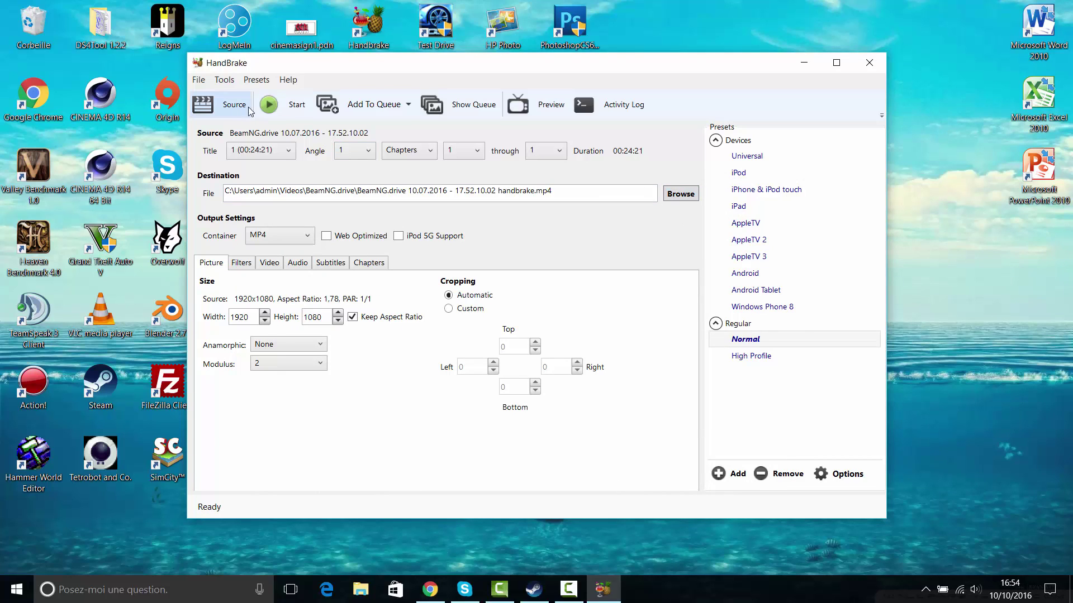
pyautogui.click(278, 109)
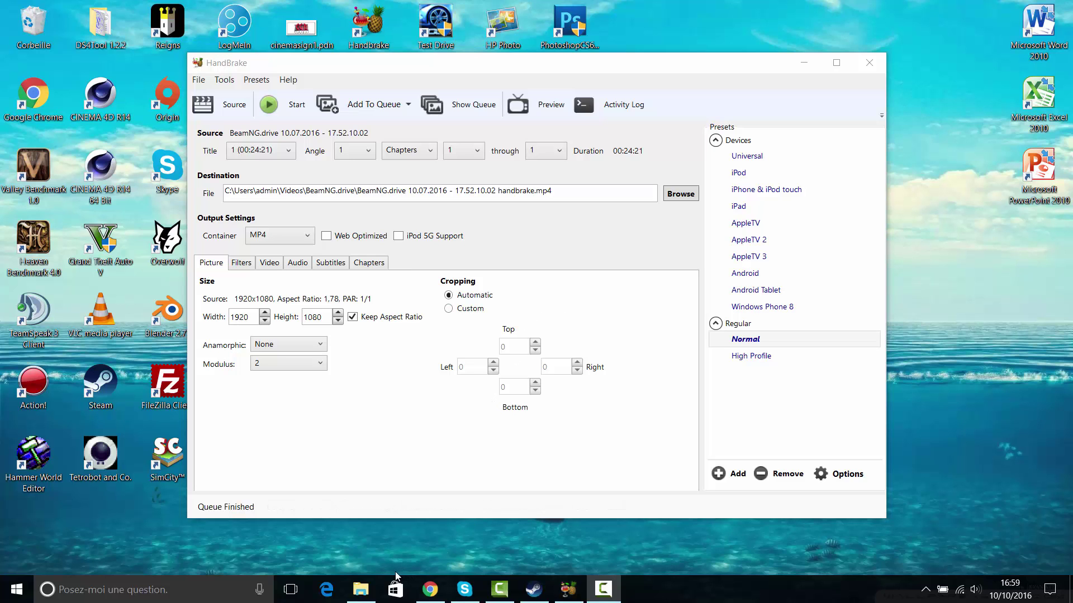
# Switch to the BeamNG.drive folder in File Explorer and select the original mp4 to check its file size.
pyautogui.click(364, 593)
pyautogui.moveTo(367, 594); pyautogui.dragTo(384, 366)
pyautogui.click(559, 378)
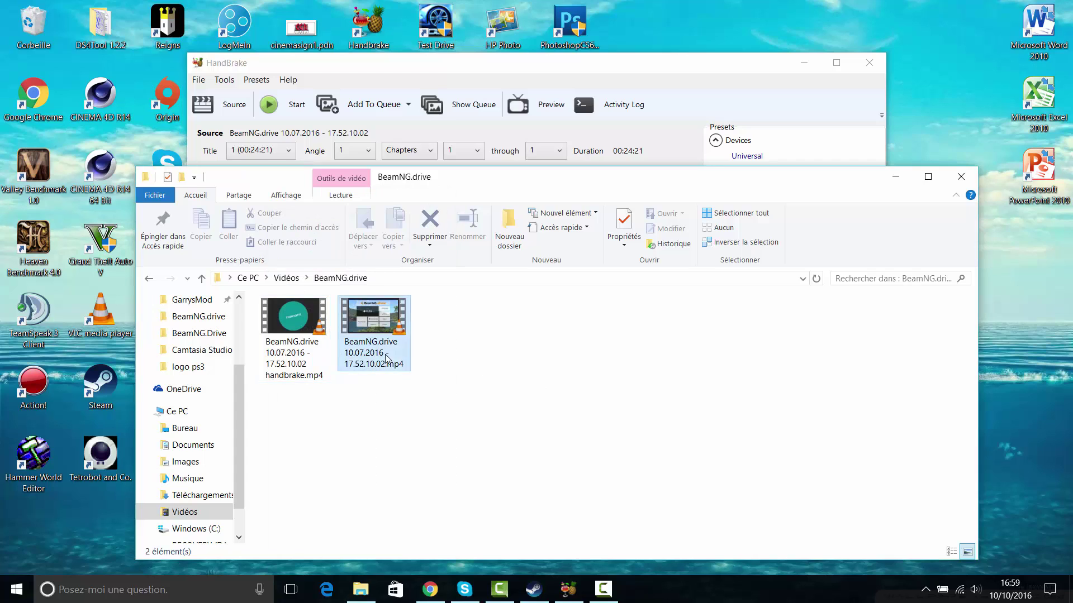
pyautogui.click(373, 352)
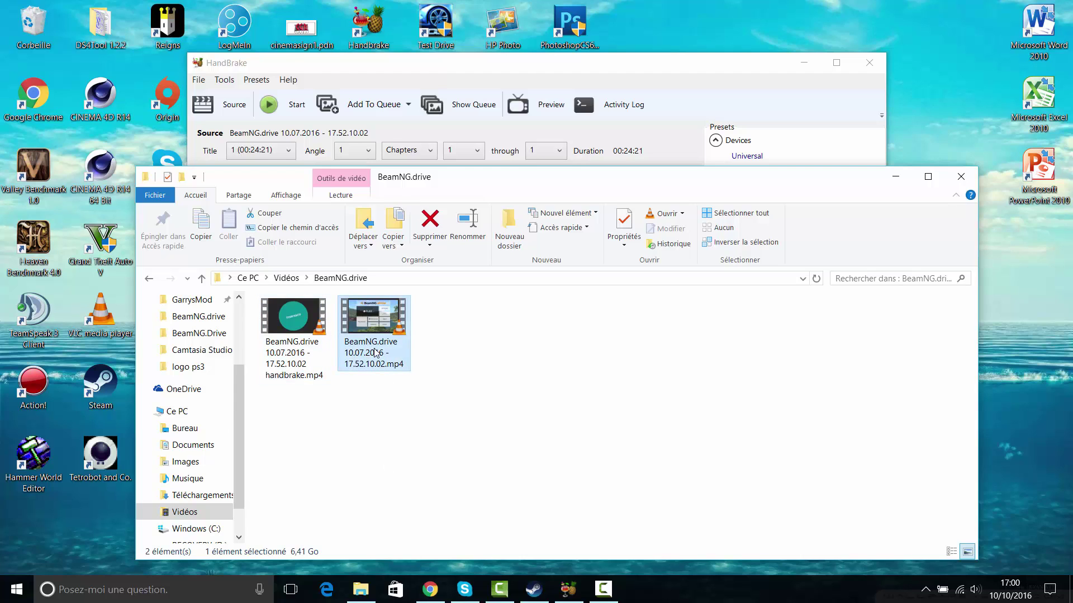
# Open the handbrake mp4 in VLC and inspect its picture quality full screen, paused at 08:23.
pyautogui.click(317, 328)
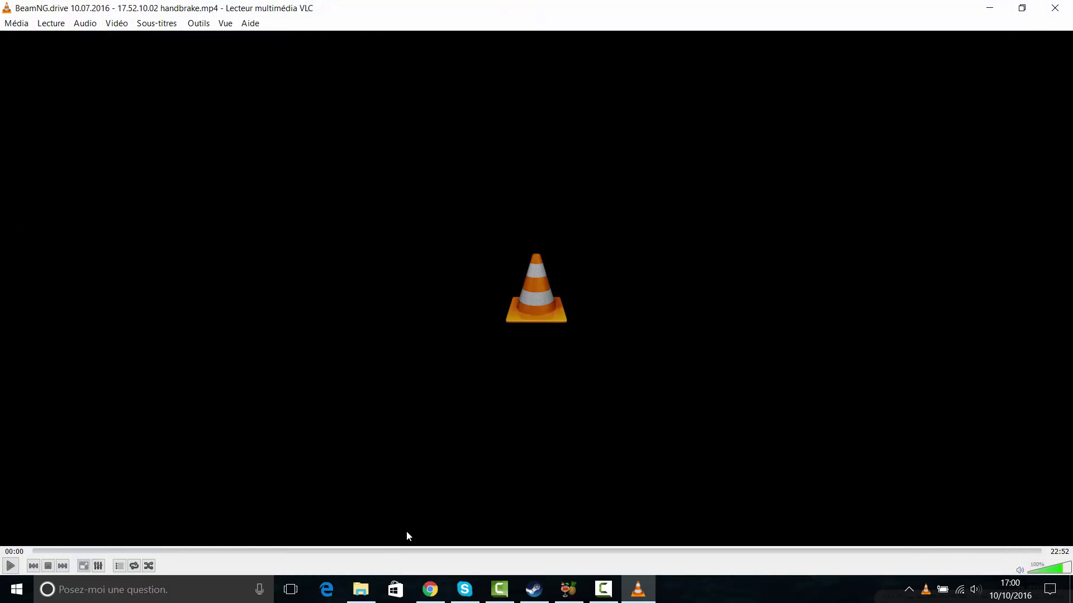
pyautogui.click(393, 552)
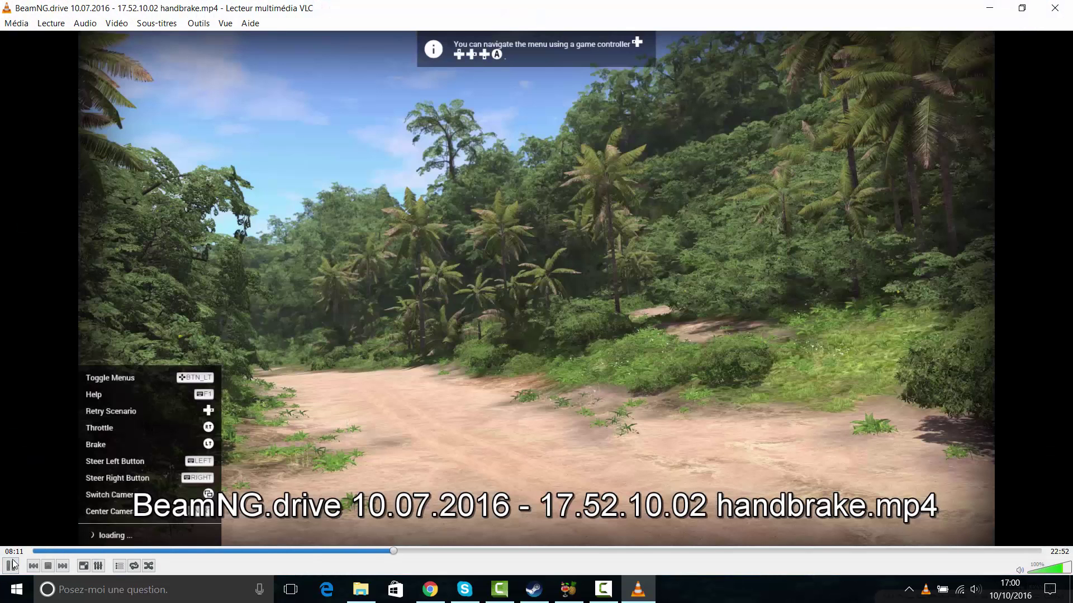
pyautogui.click(12, 566)
pyautogui.click(83, 566)
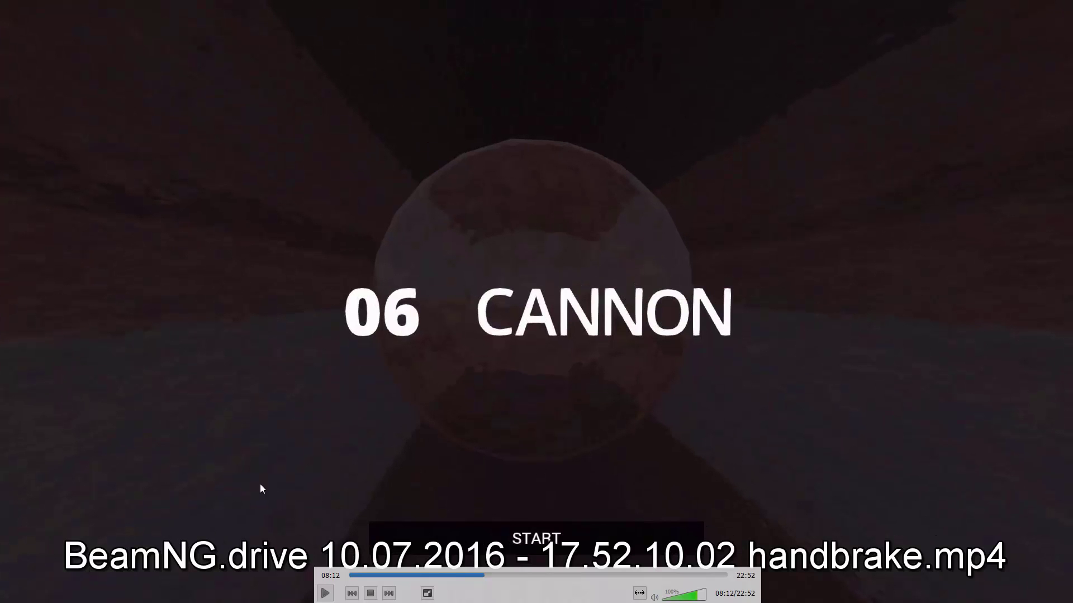
pyautogui.click(488, 575)
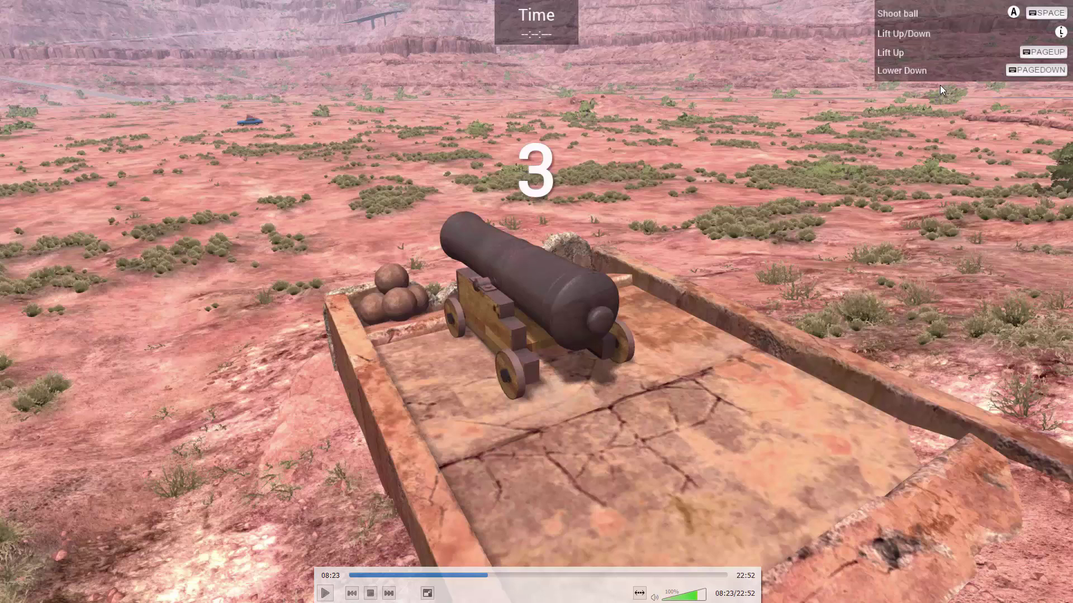
# Leave full screen and close VLC and the BeamNG.drive folder window.
pyautogui.doubleClick(826, 52)
pyautogui.click(1043, 12)
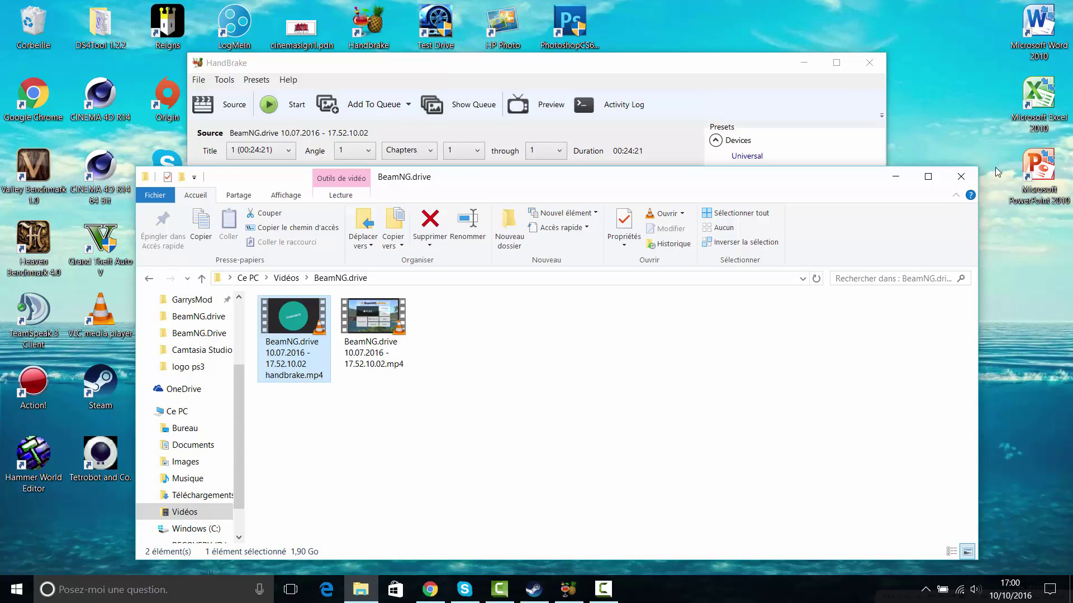
pyautogui.click(961, 178)
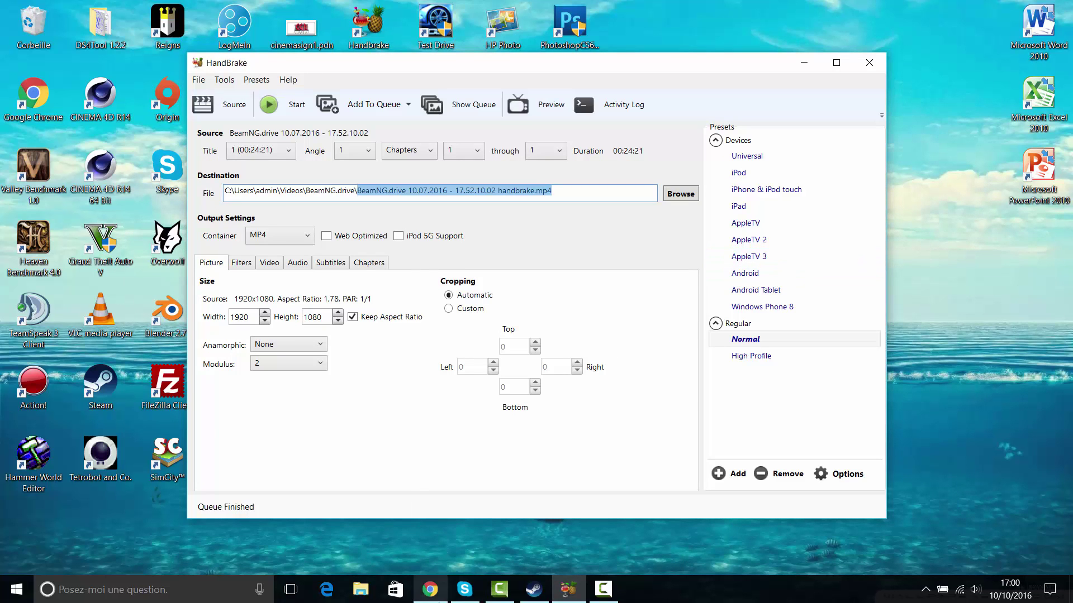
# Switch to Chrome and view the handbrake.fr home page offering the HandBrake 0.10.5 download.
pyautogui.click(430, 592)
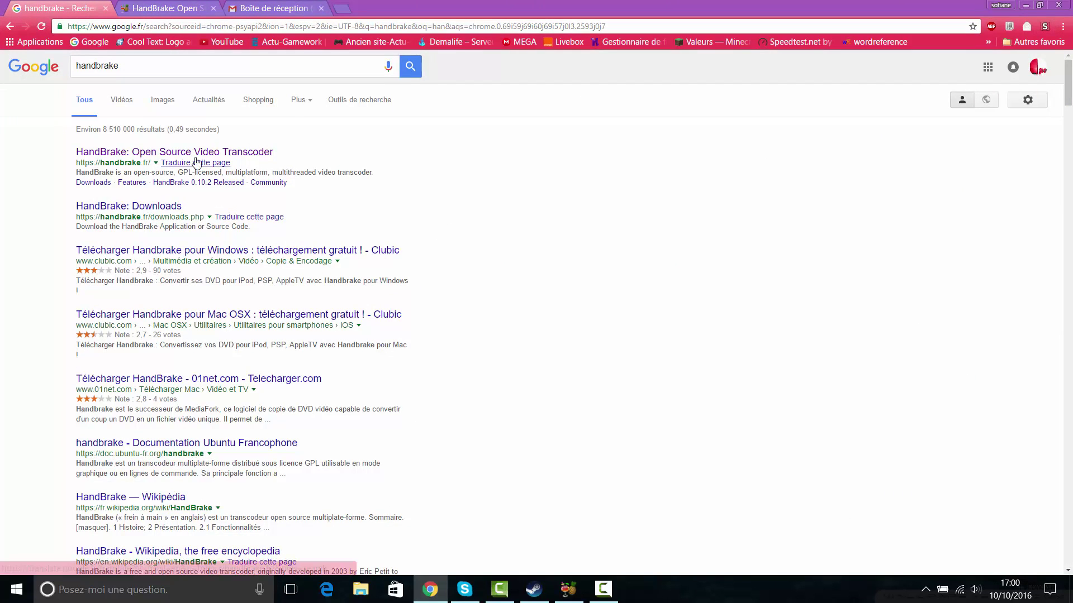
pyautogui.click(119, 4)
pyautogui.click(81, 7)
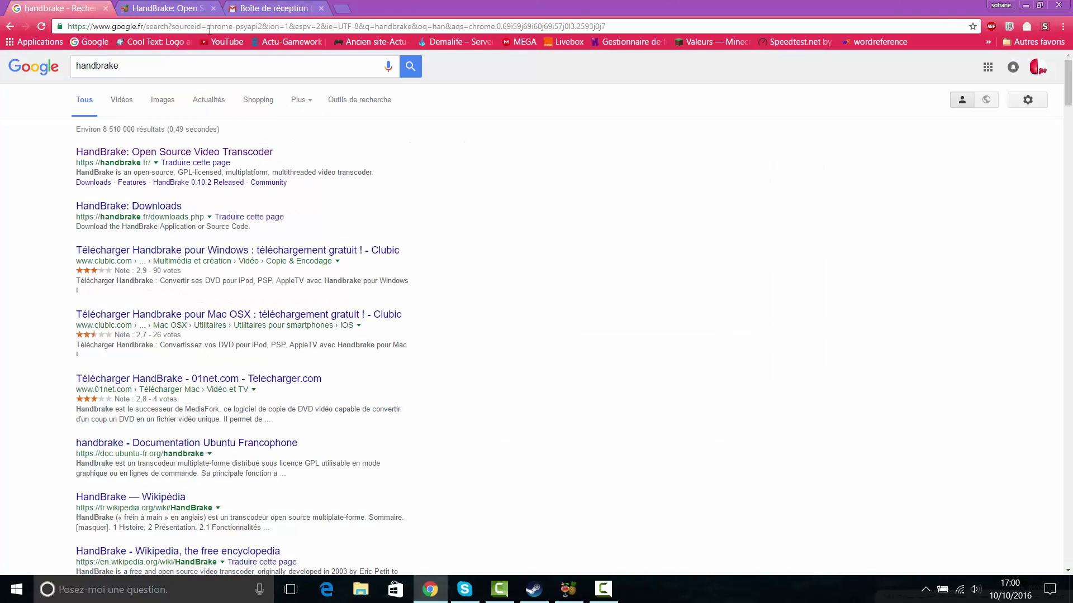
pyautogui.click(202, 6)
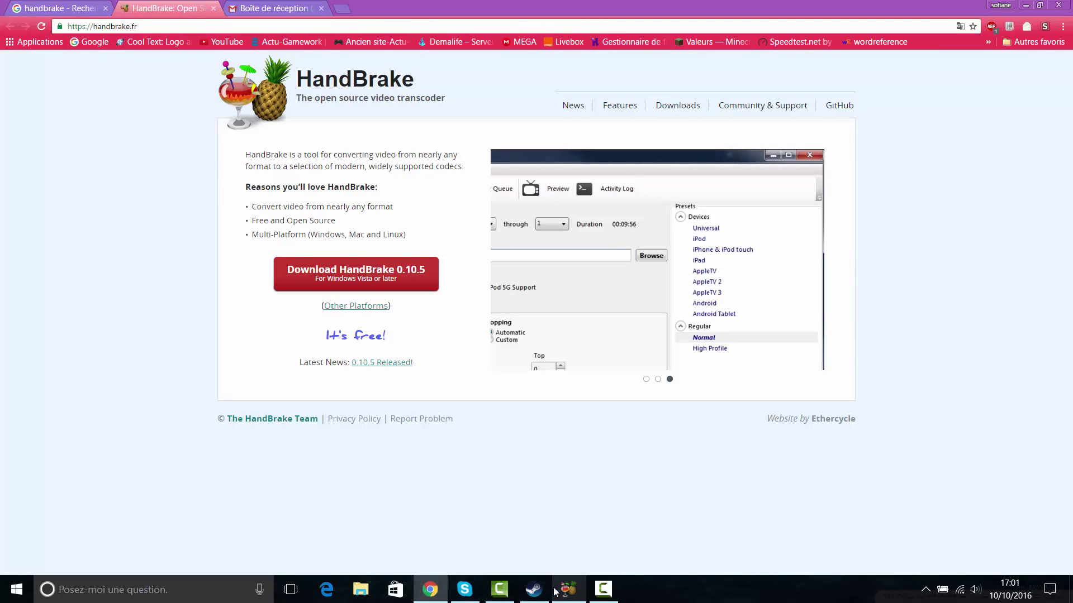
pyautogui.moveTo(452, 590)
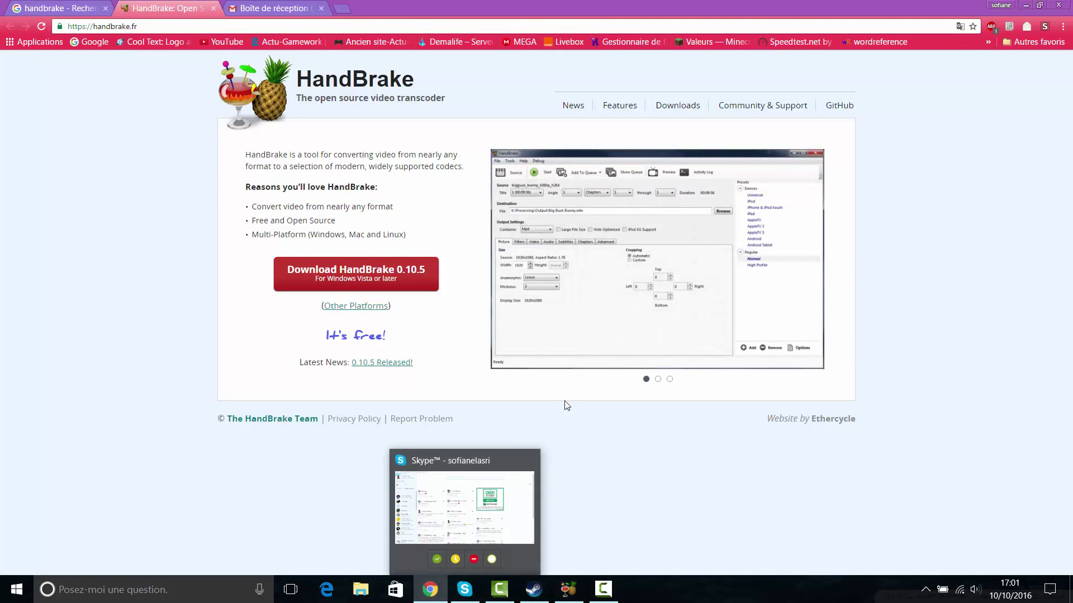